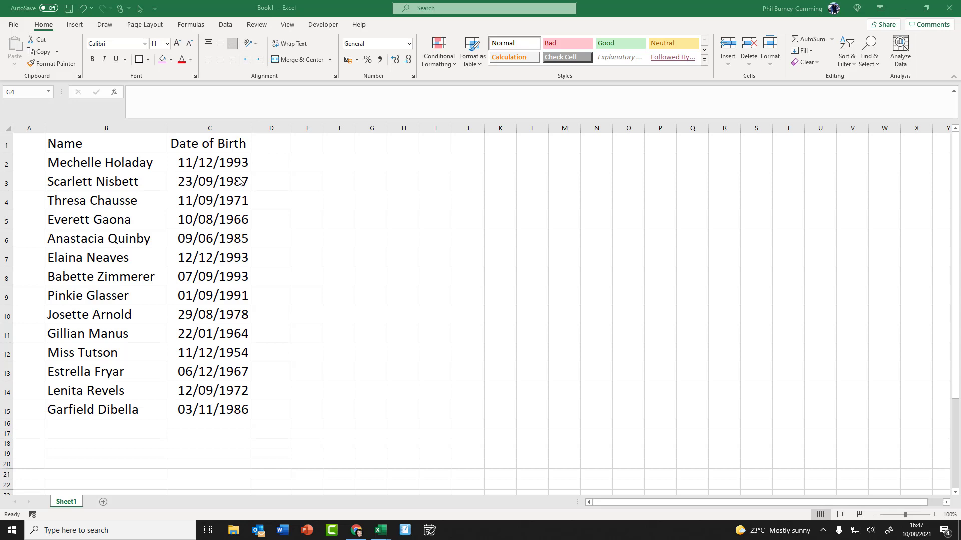
Step: Convert the names and birth dates range B1:C15 into a table with headers
left_click_drag(138, 143, 196, 415)
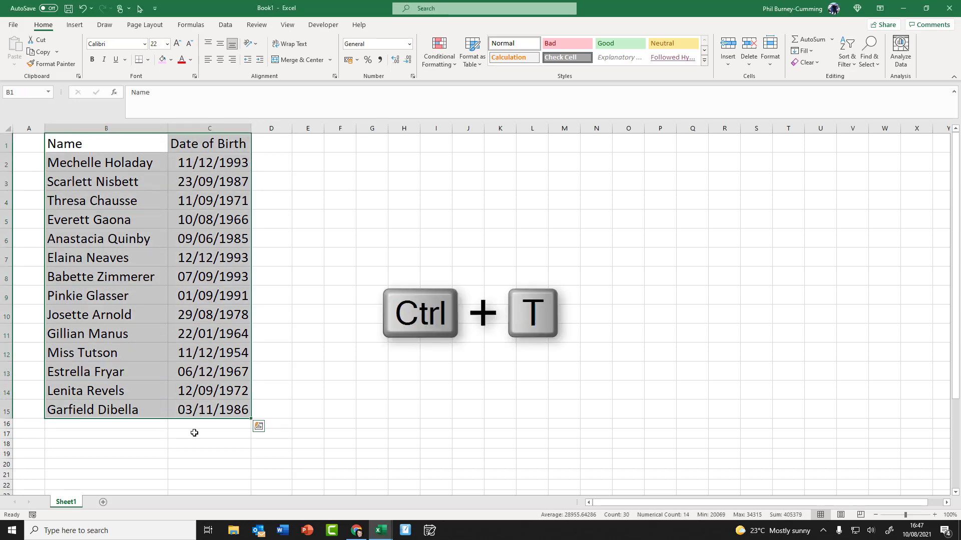
key("ctrl+t")
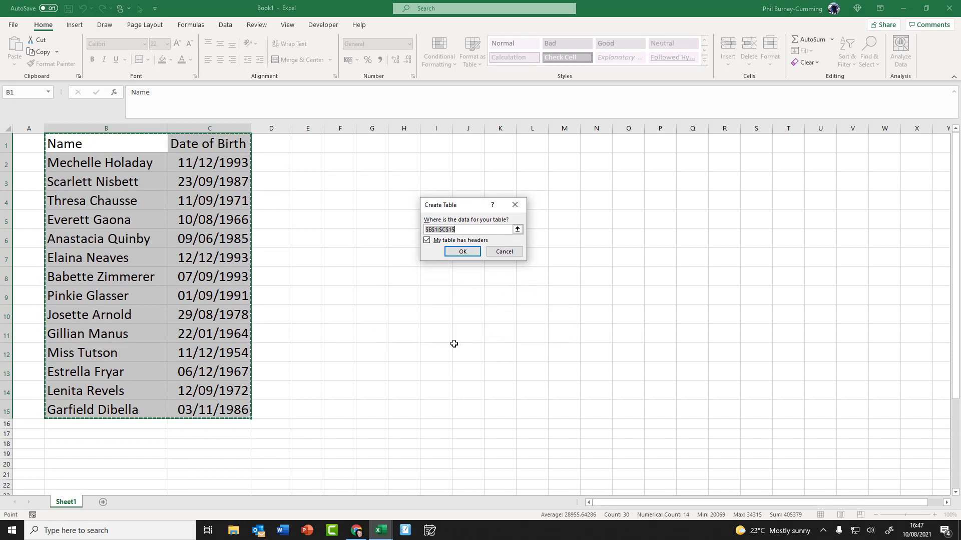
left_click(467, 252)
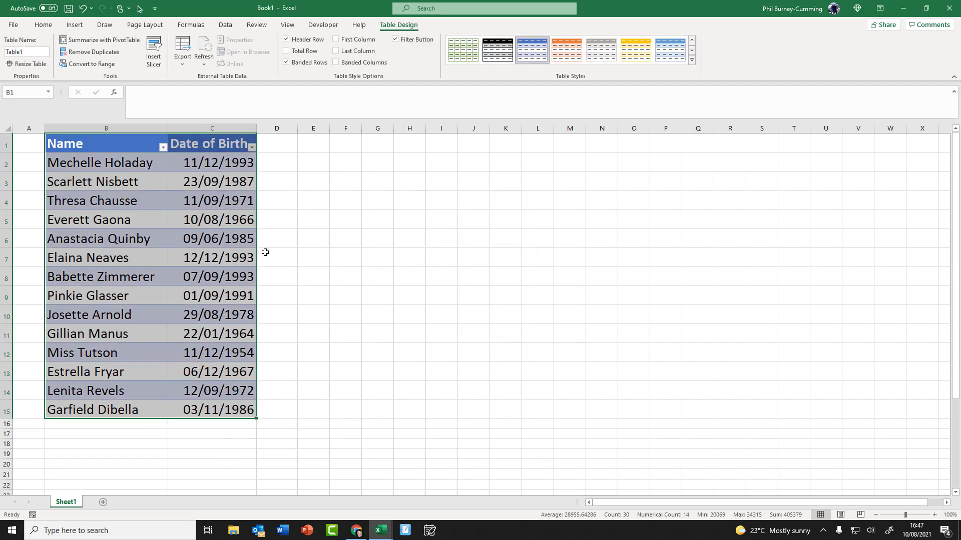
Step: Add an 'Age in Years' header in D1 and autofit columns D and C
left_click(284, 143)
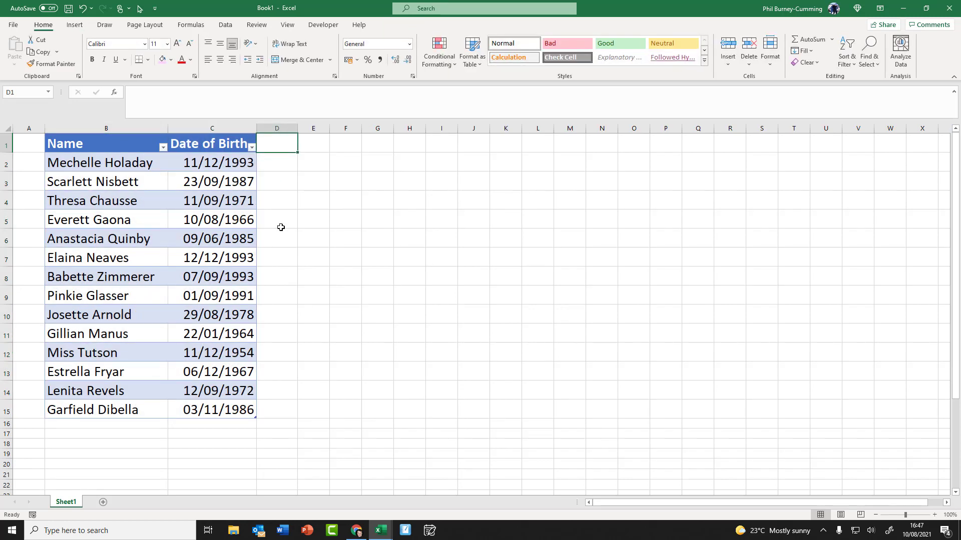
type("Age in")
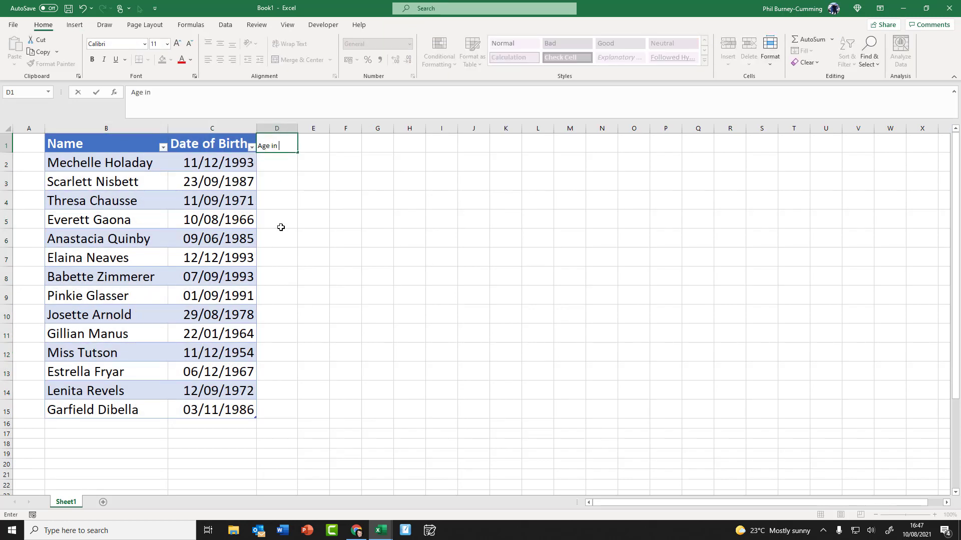
key("Tab")
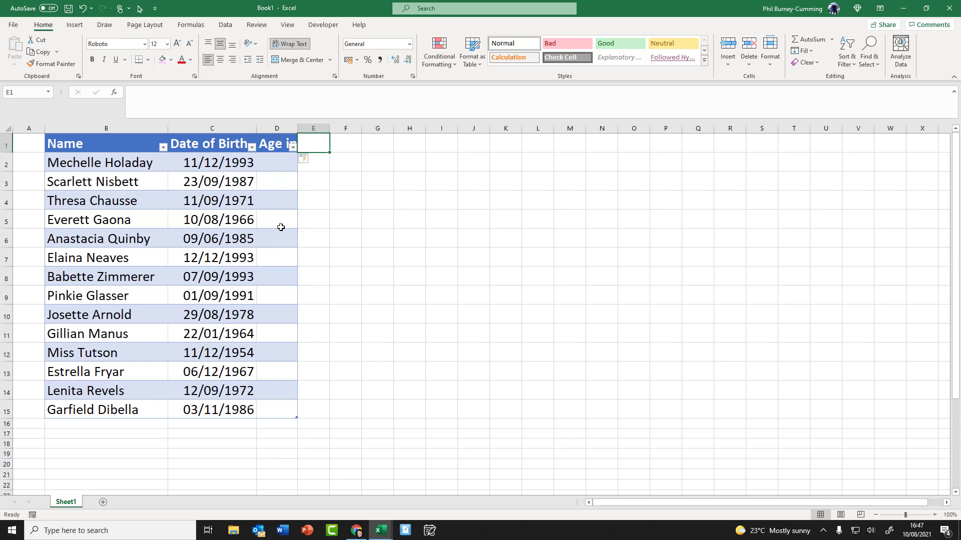
double_click(298, 126)
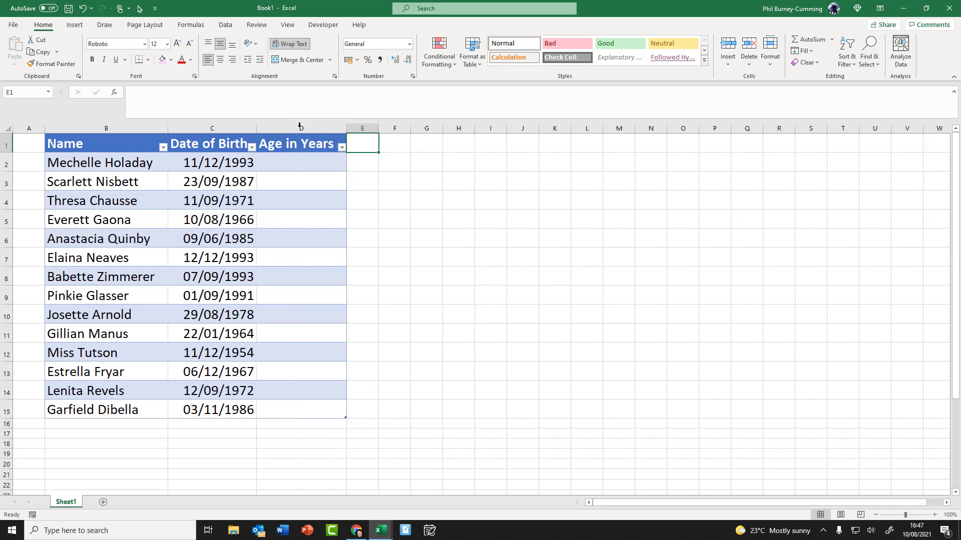
double_click(257, 126)
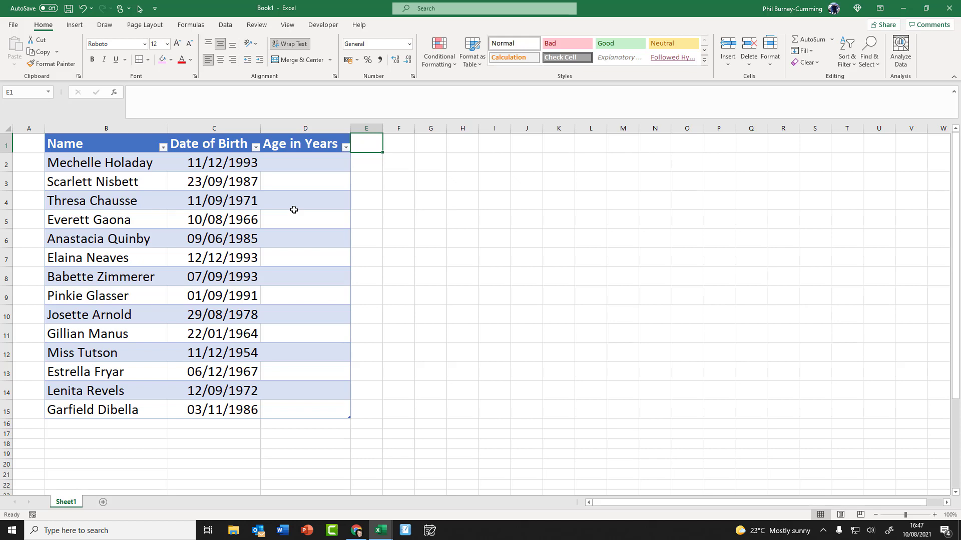
Step: Enter =TODAY() in D2 so every Age in Years row shows 44418
left_click(285, 164)
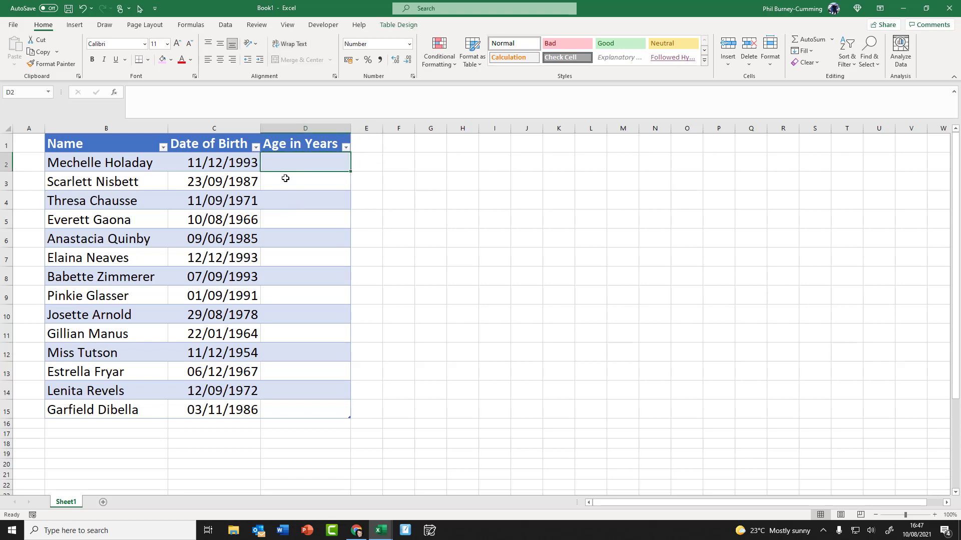
type("=")
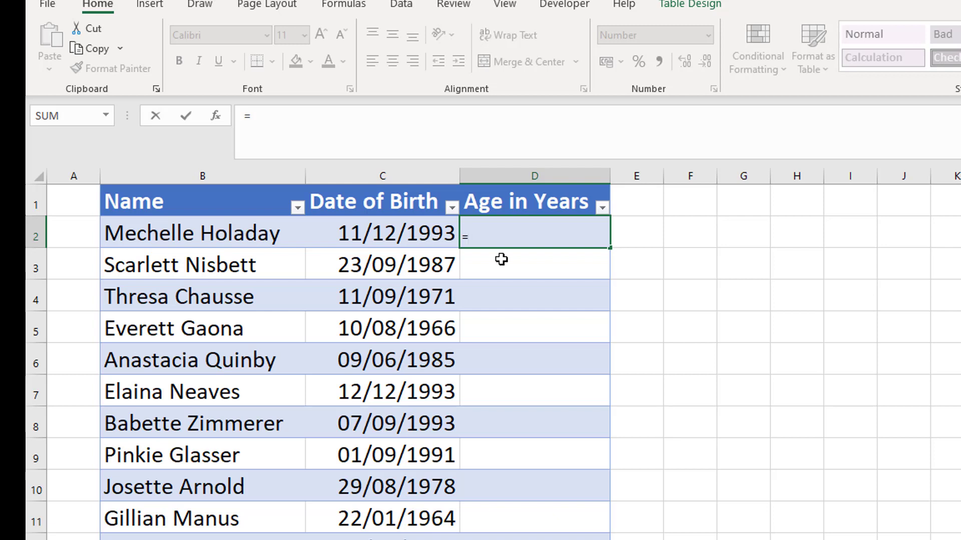
type("t")
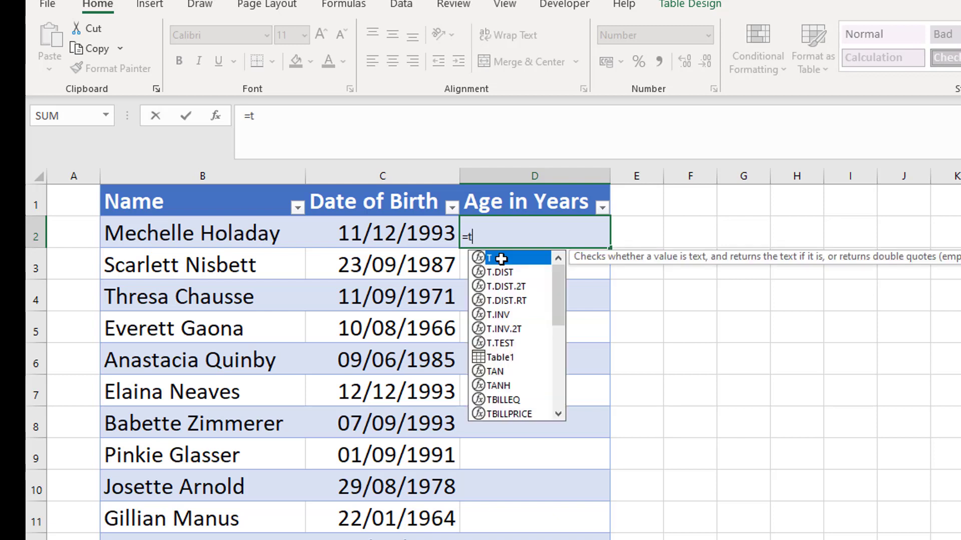
type("o")
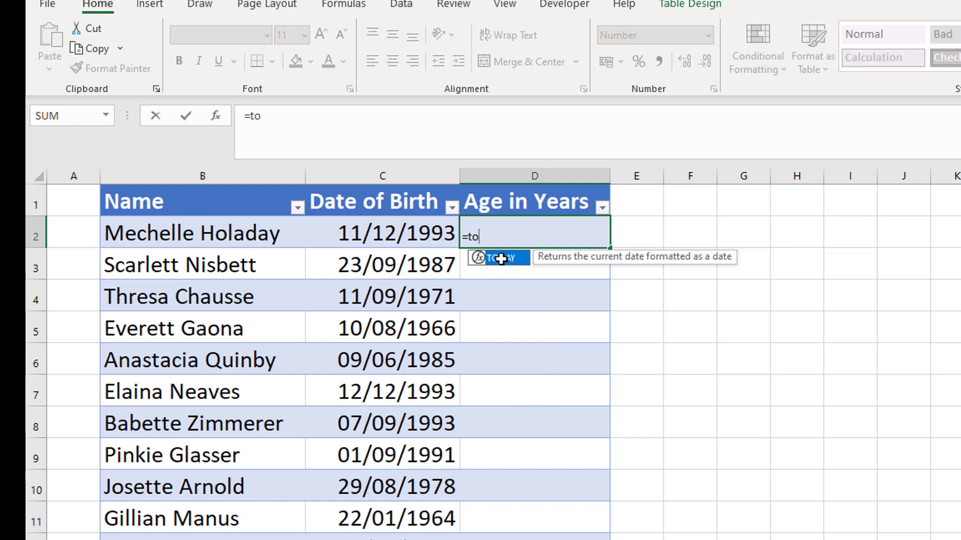
key("Tab")
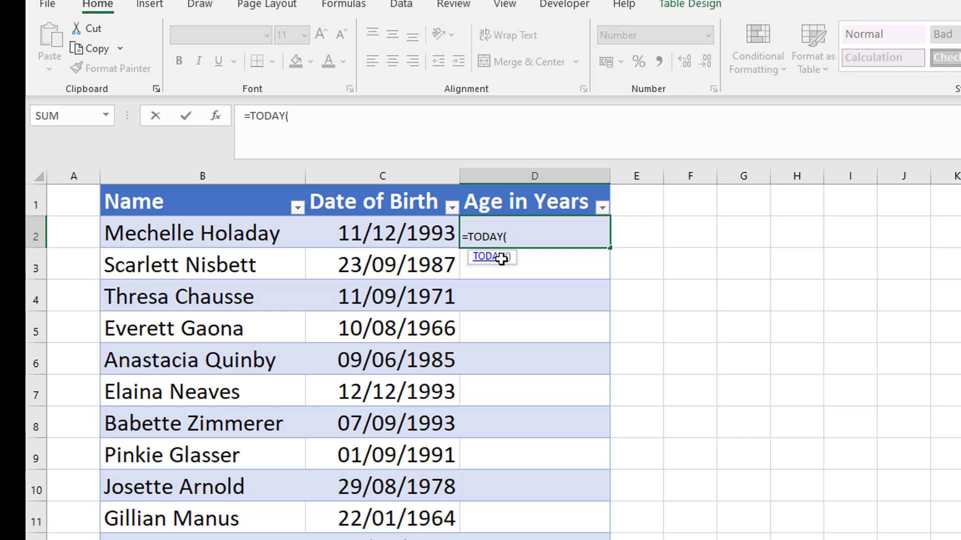
key("Return")
left_click(577, 230)
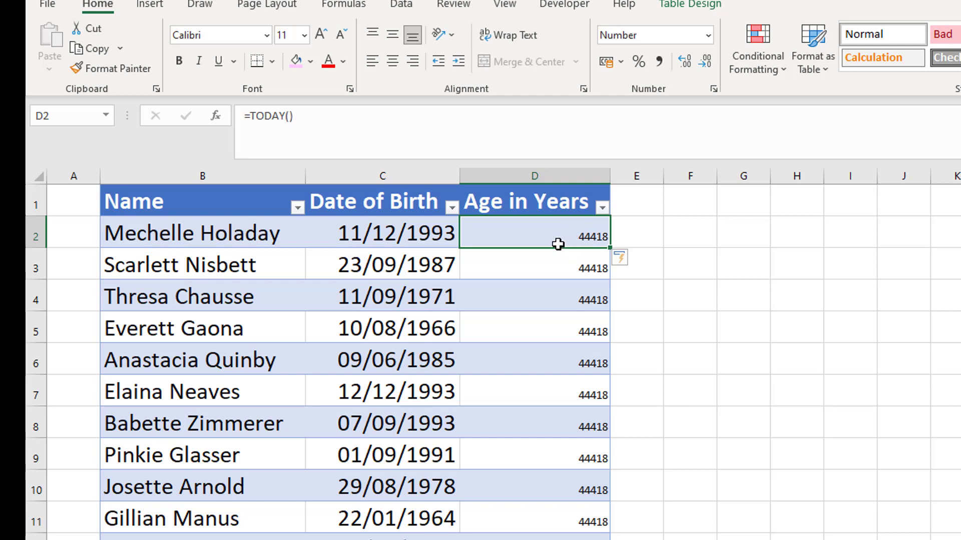
Step: Format the Age in Years column as Short Date so it shows 10/08/2021
left_click(566, 176)
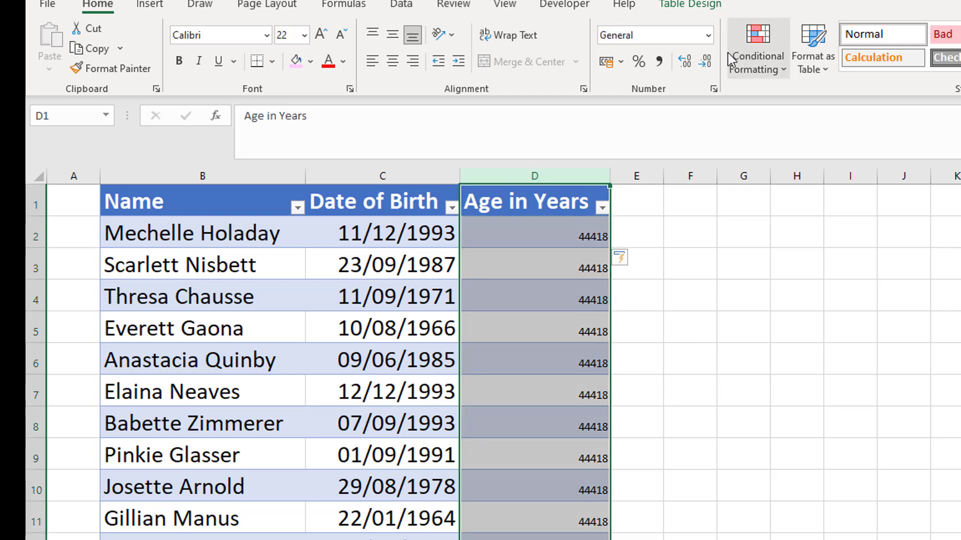
left_click(707, 35)
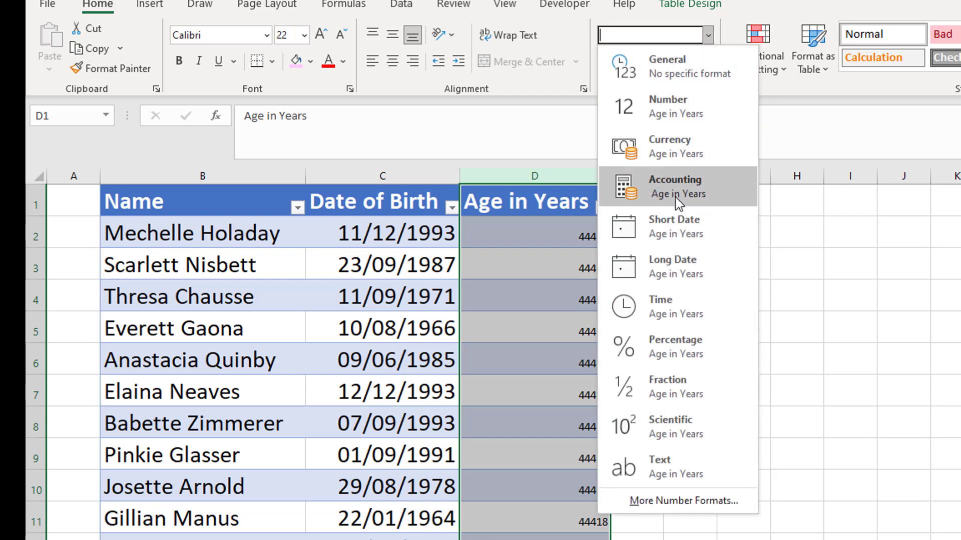
left_click(673, 235)
left_click(547, 329)
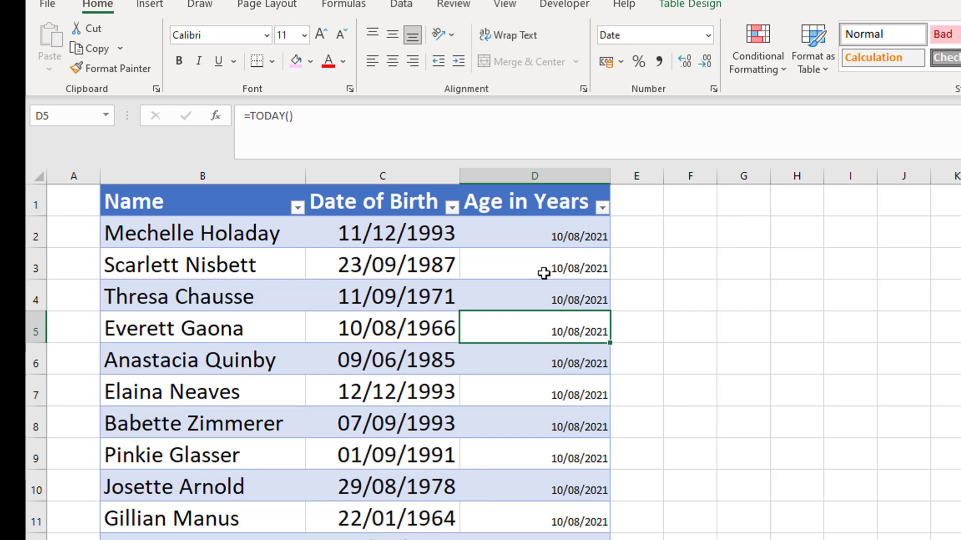
left_click(544, 232)
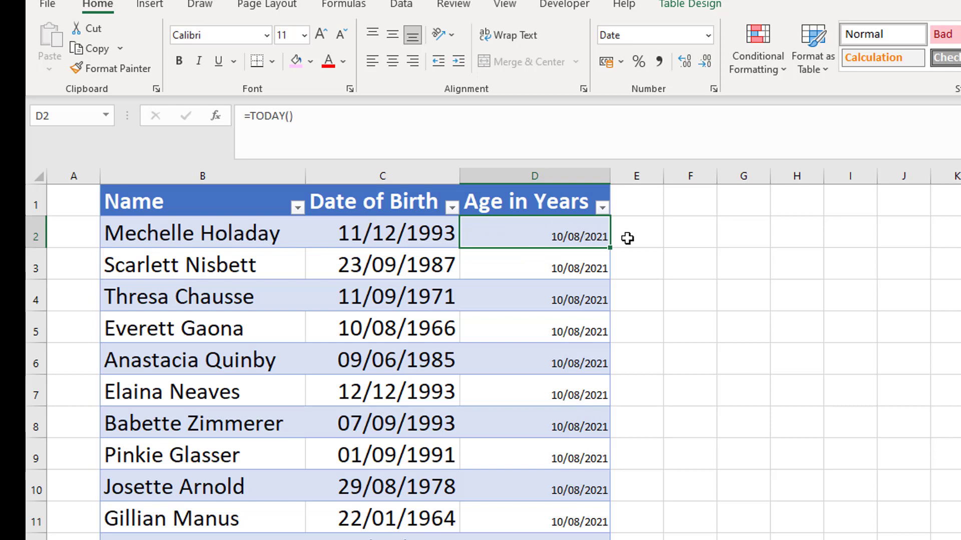
left_click(394, 132)
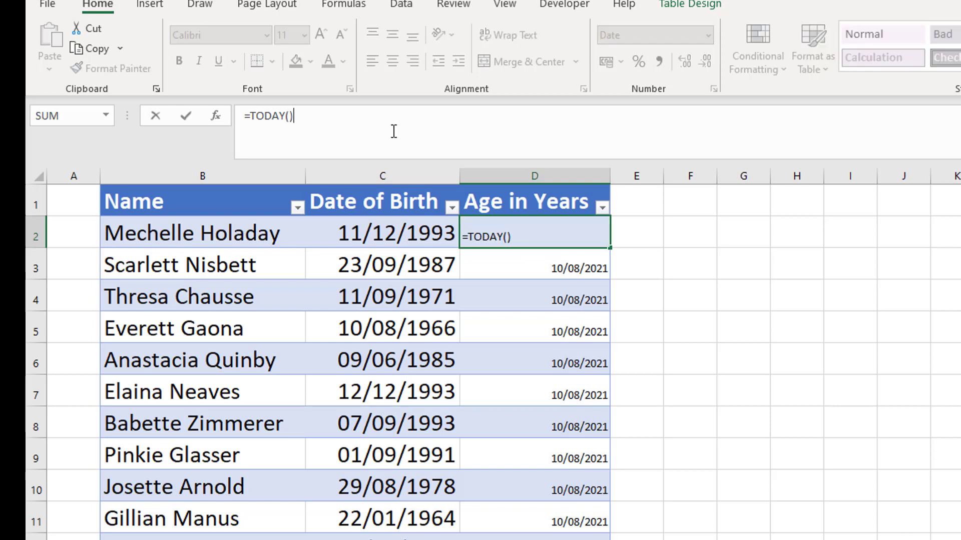
Step: Change the age formula to =TODAY()-[@[Date of Birth]] and select the results from D2 down
type("-")
left_click(405, 226)
key("Return")
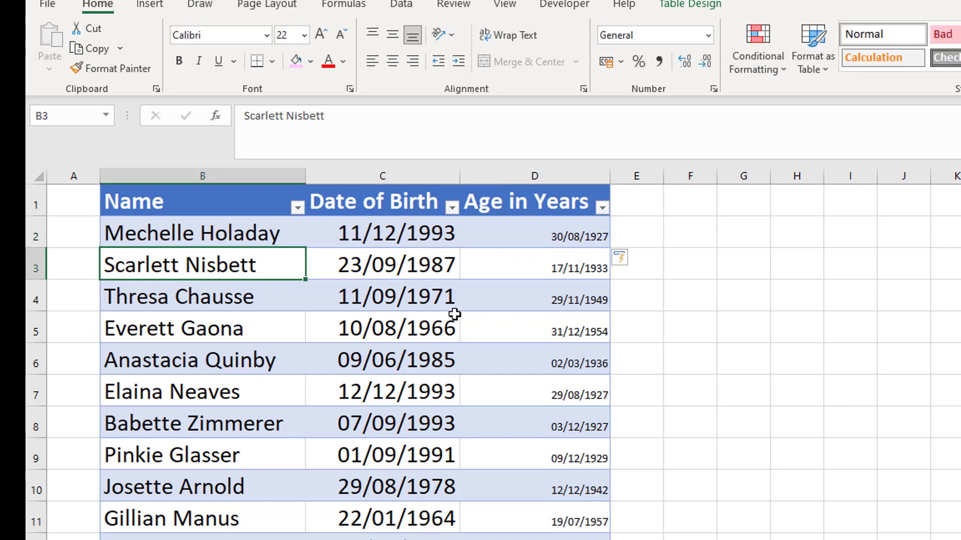
left_click(573, 239)
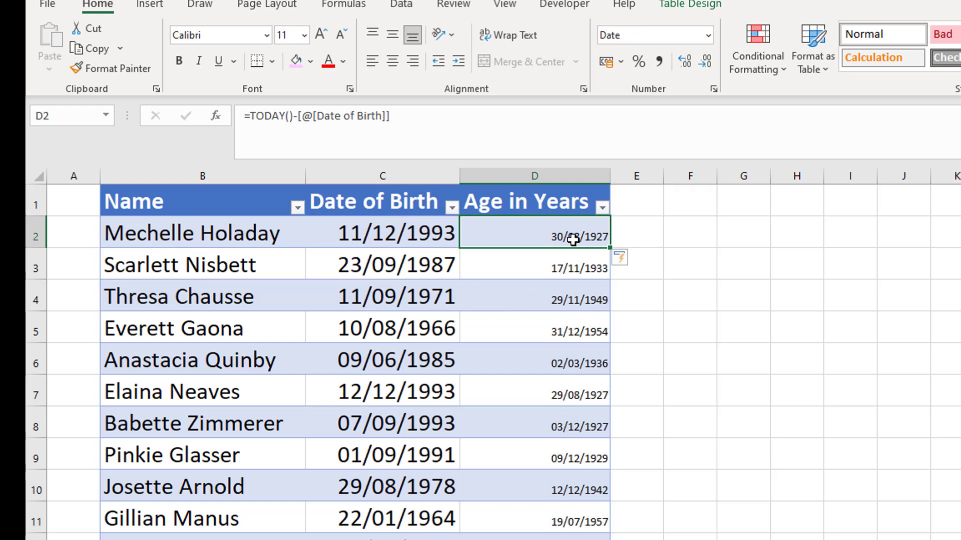
left_click_drag(573, 239, 576, 539)
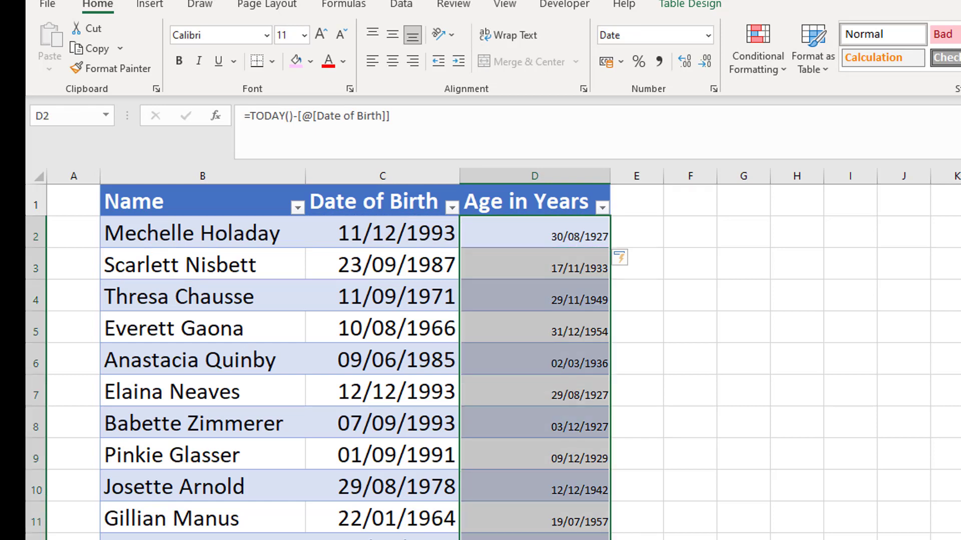
Step: Show the day differences as plain numbers and wrap the D2 subtraction in brackets
left_click(708, 35)
left_click(692, 106)
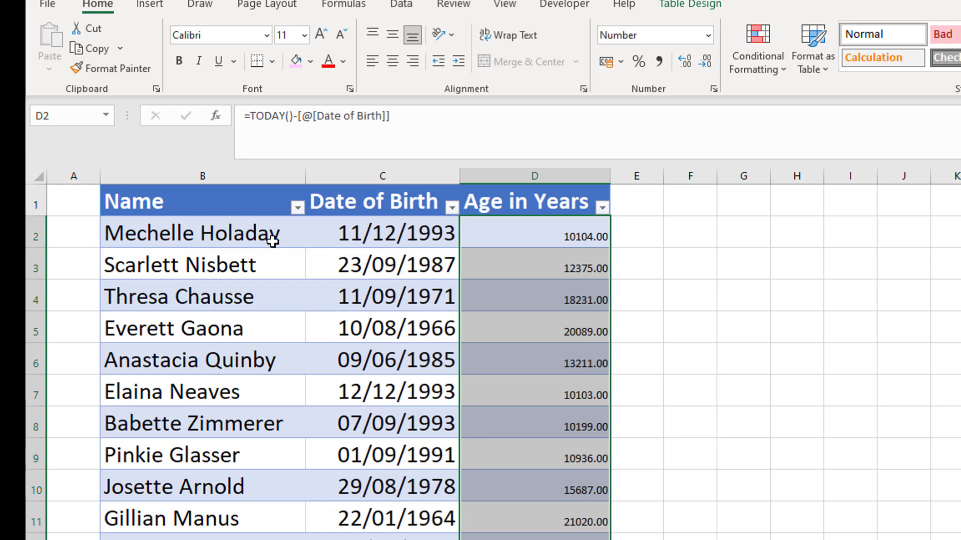
left_click(539, 243)
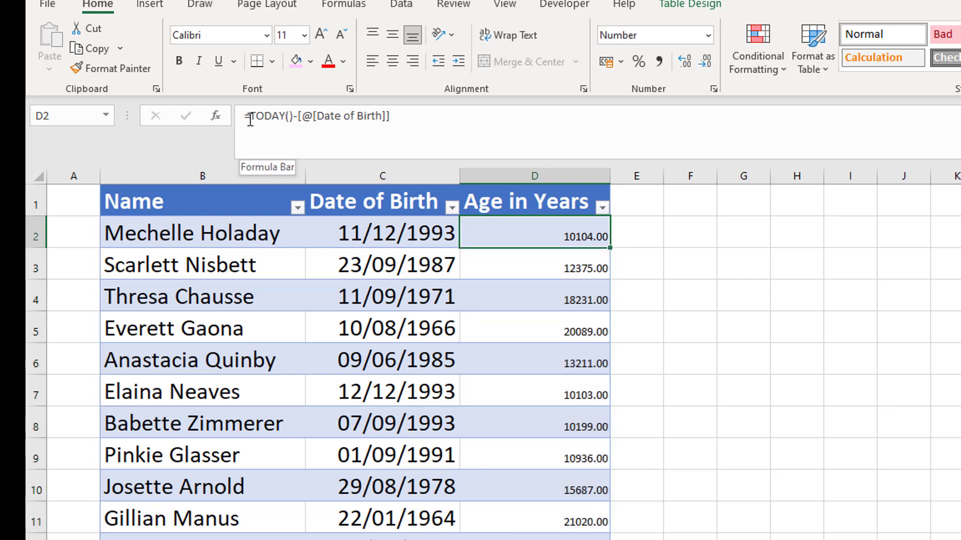
left_click(250, 118)
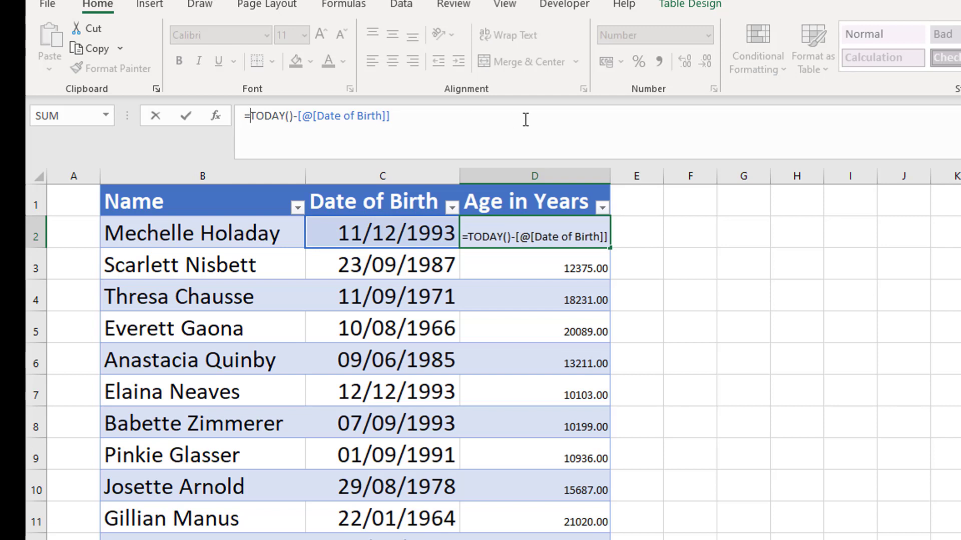
type("(")
left_click(484, 117)
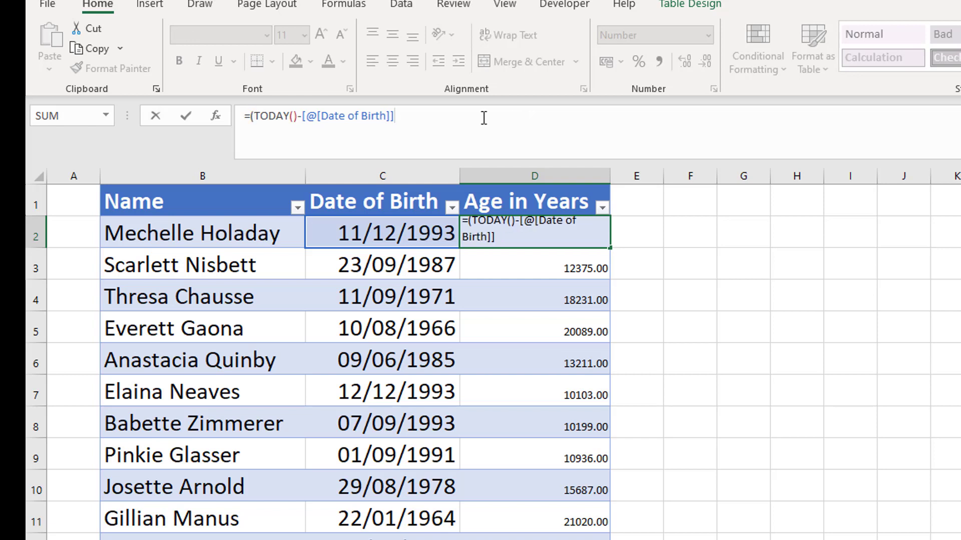
type(")")
key("Tab")
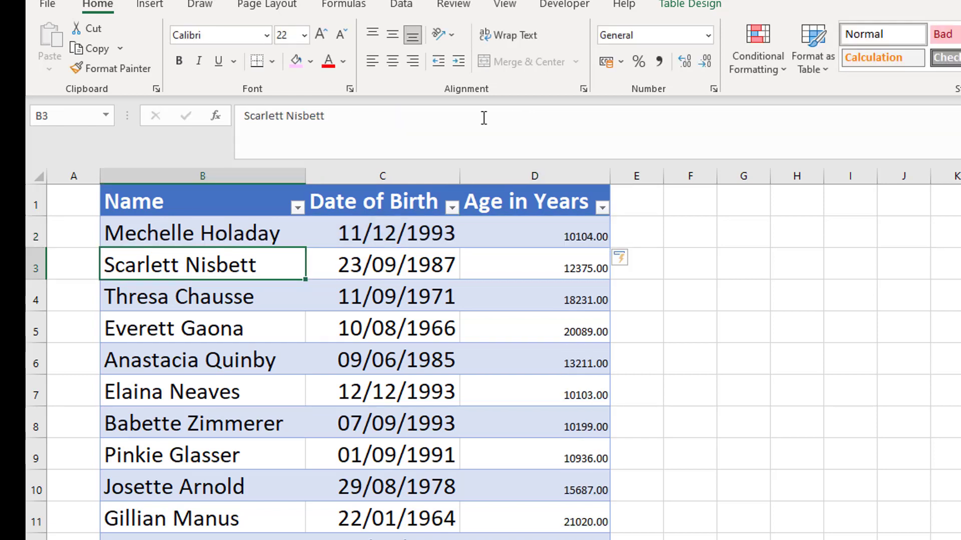
Step: Divide the bracketed difference by 365 to get decimal ages like 27.68
left_click(532, 228)
left_click(429, 118)
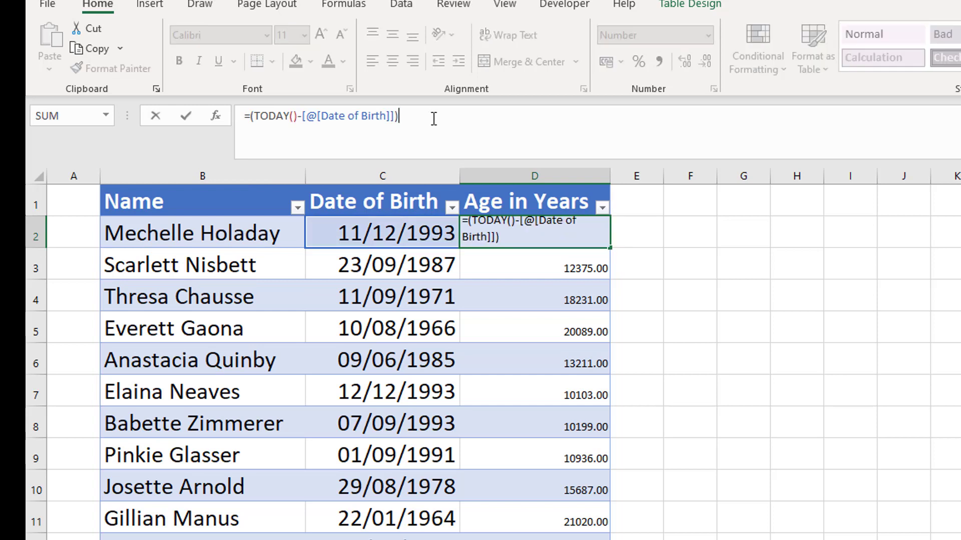
type("/365")
key("Tab")
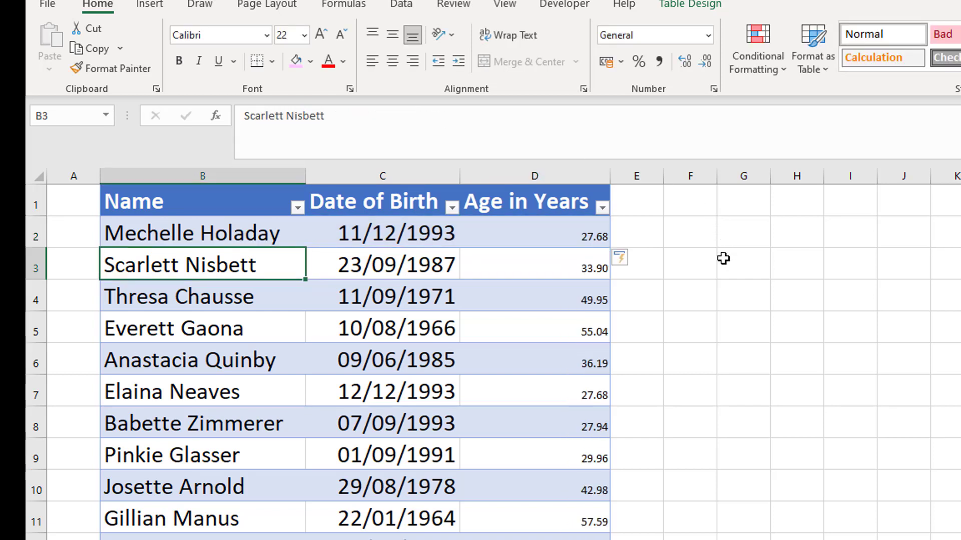
left_click(542, 236)
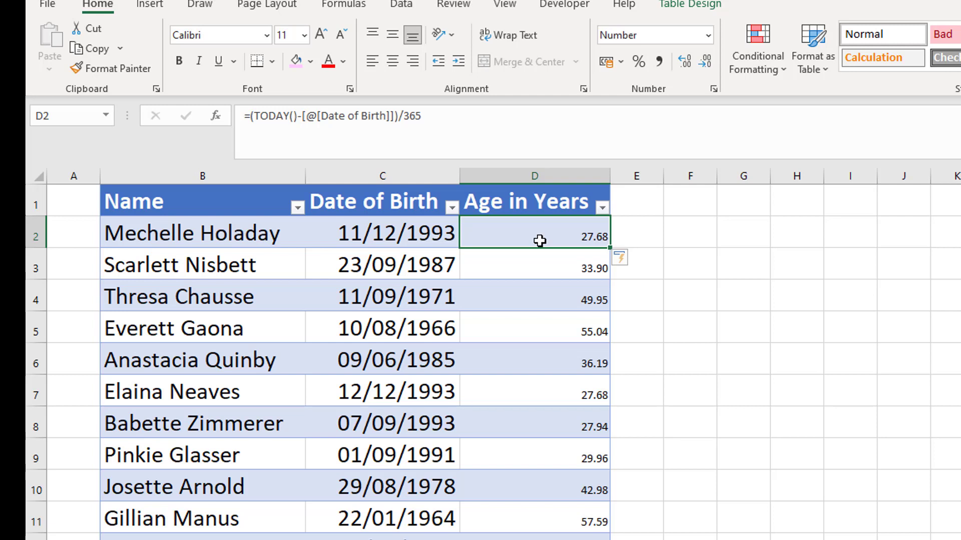
left_click(707, 66)
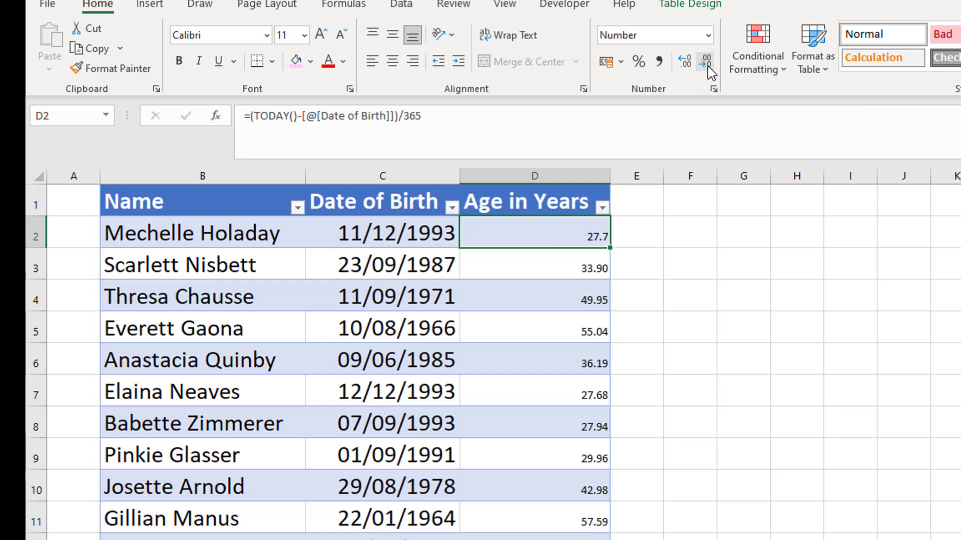
left_click(708, 66)
left_click(686, 64)
left_click(685, 64)
left_click(563, 329)
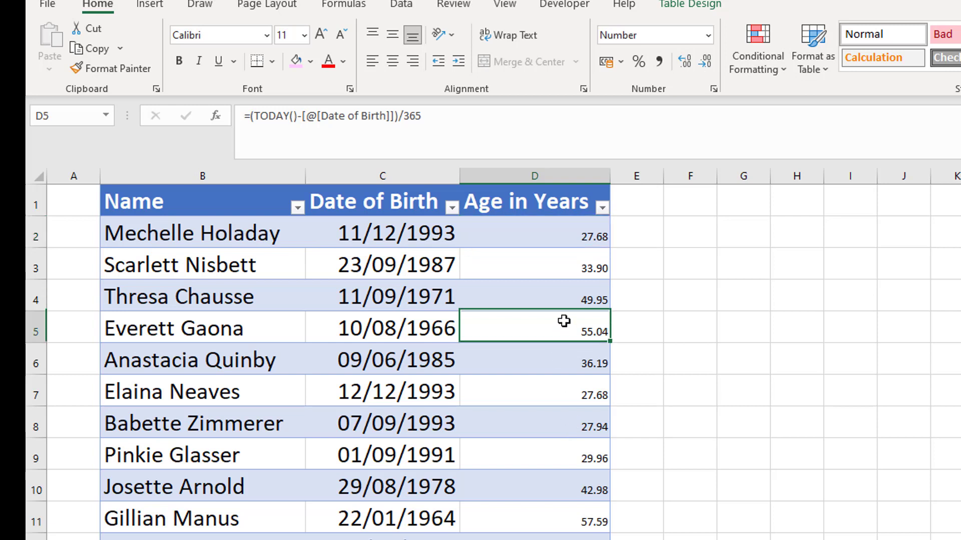
left_click(574, 242)
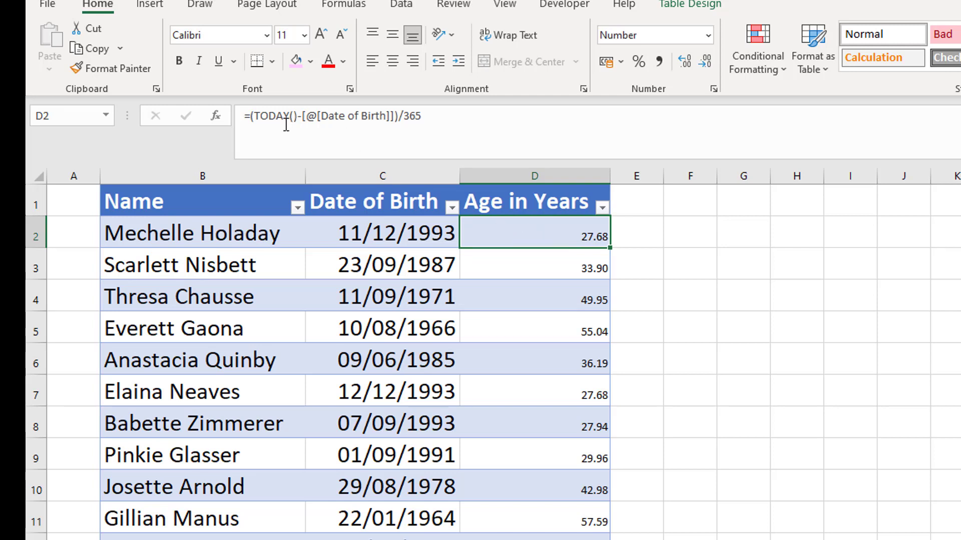
Step: Wrap D2's age formula in ROUNDDOWN(...,0) so ages show as 27.00, 33.00 and 57.00
left_click(250, 118)
type("roun")
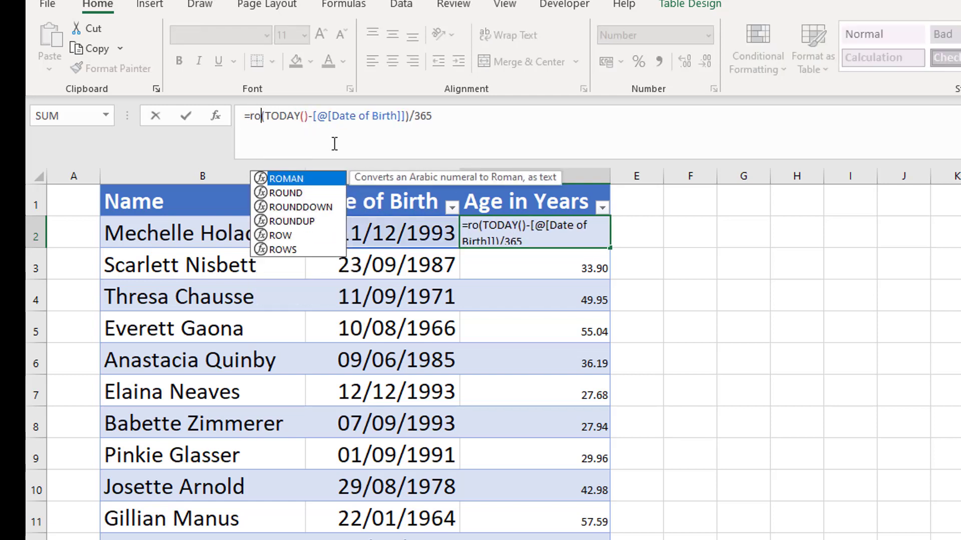
key("Down")
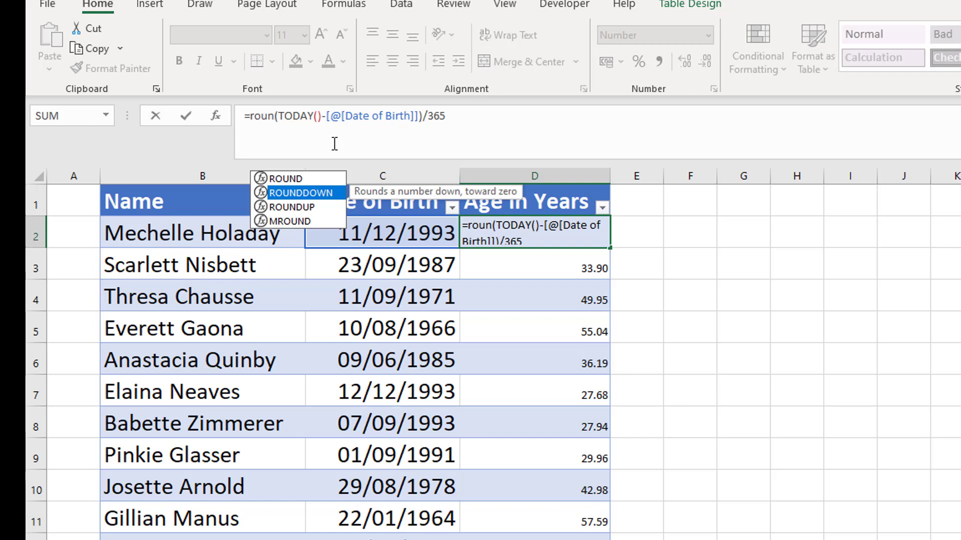
key("Tab")
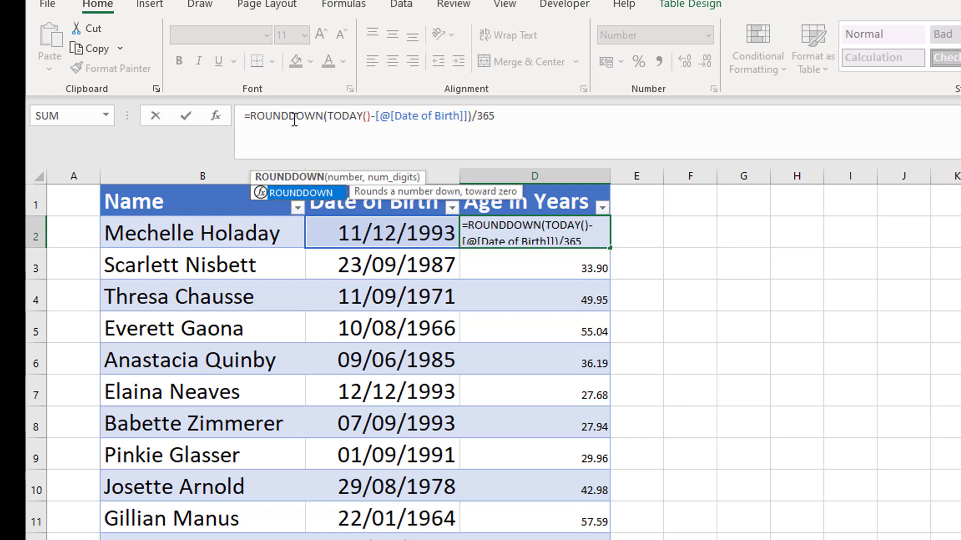
type("(")
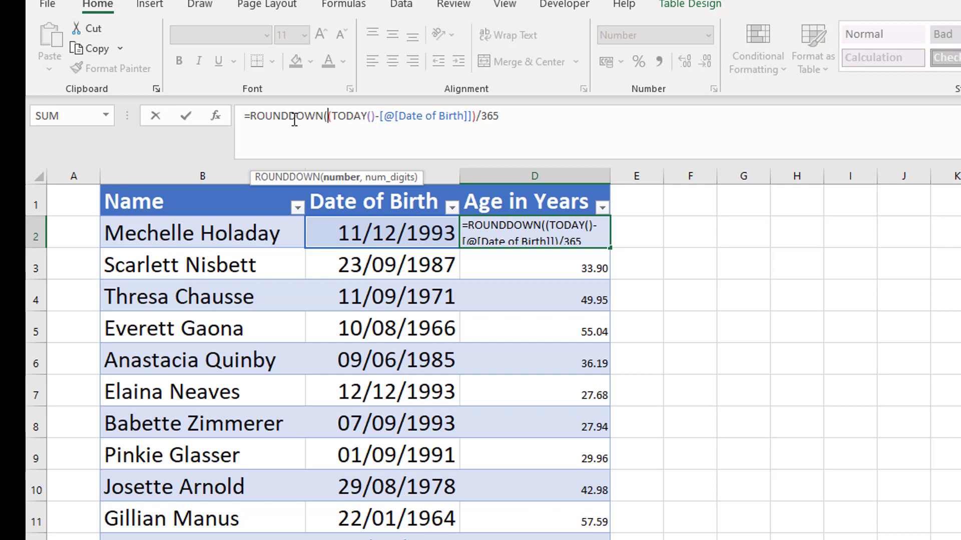
left_click(541, 119)
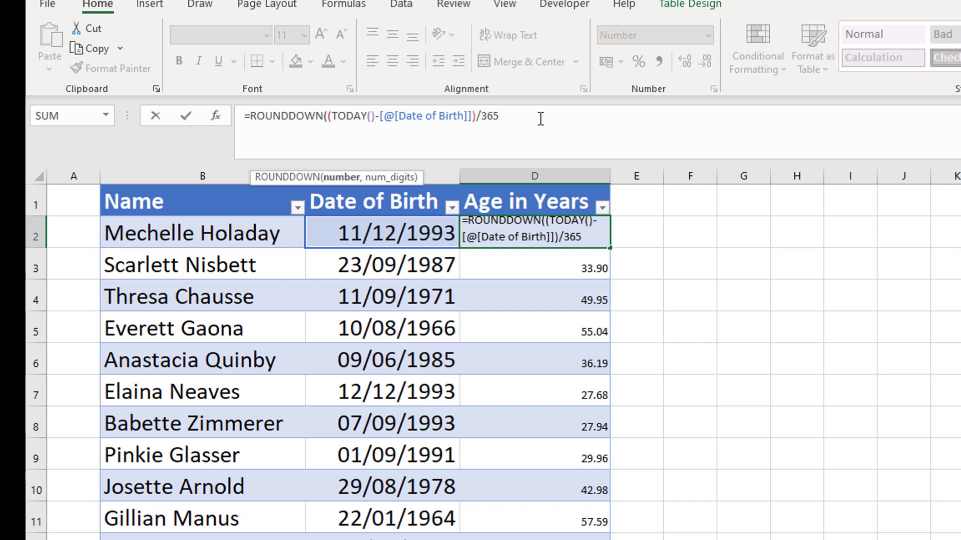
type(",0)")
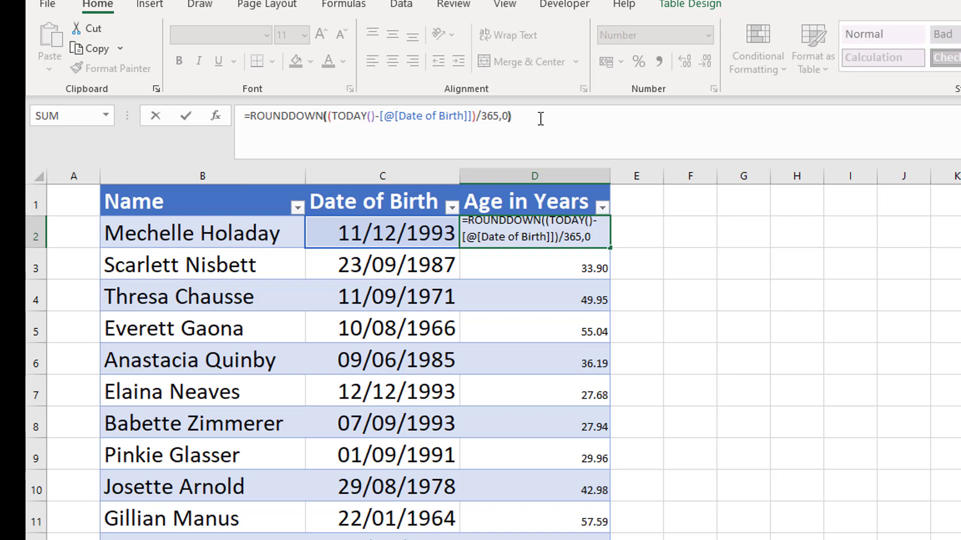
key("Tab")
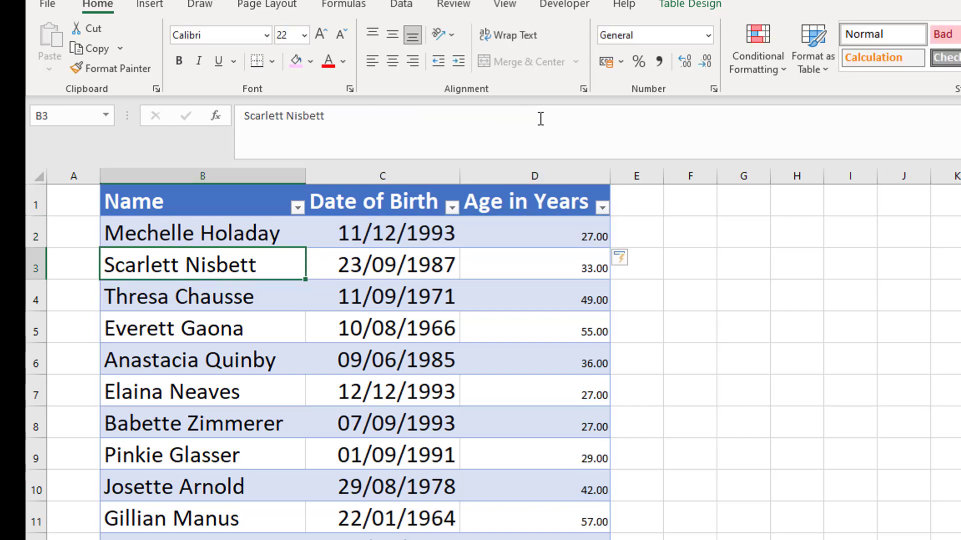
Step: Remove both decimal places from ages D2:D15 and centre them
left_click(586, 238)
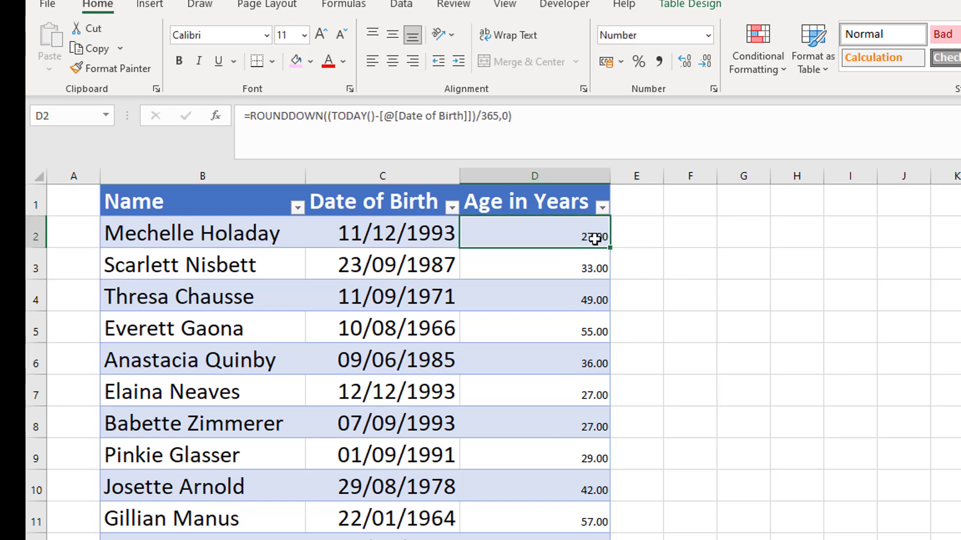
left_click_drag(568, 236, 576, 539)
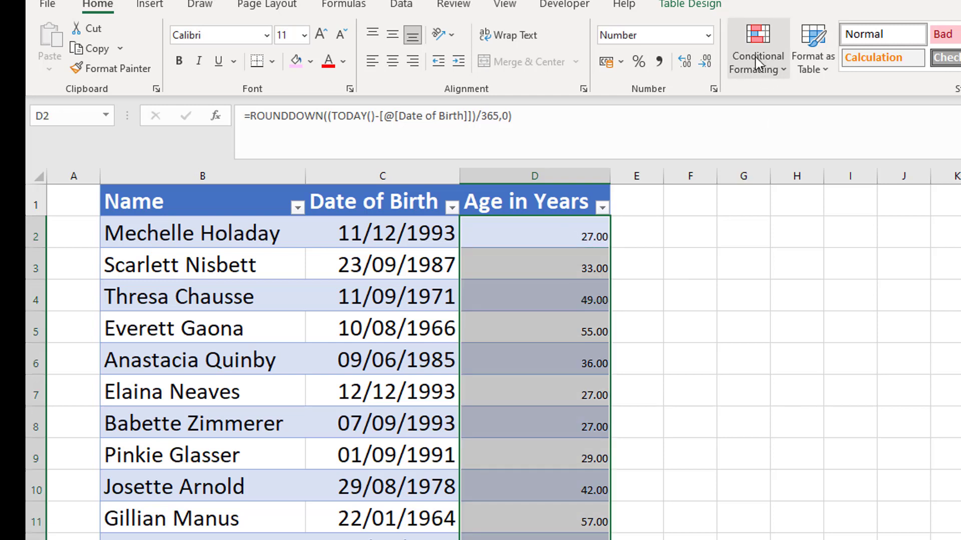
left_click(706, 62)
left_click(707, 63)
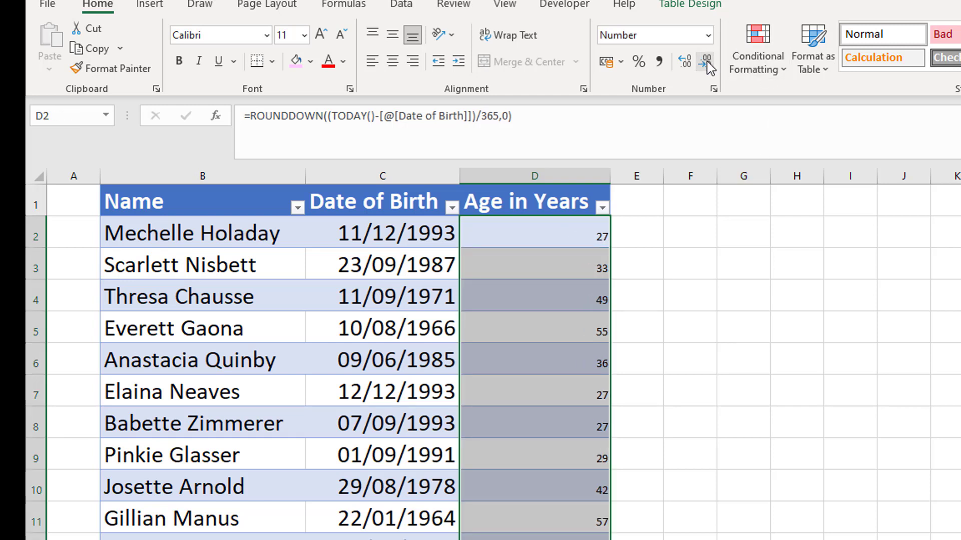
left_click(393, 62)
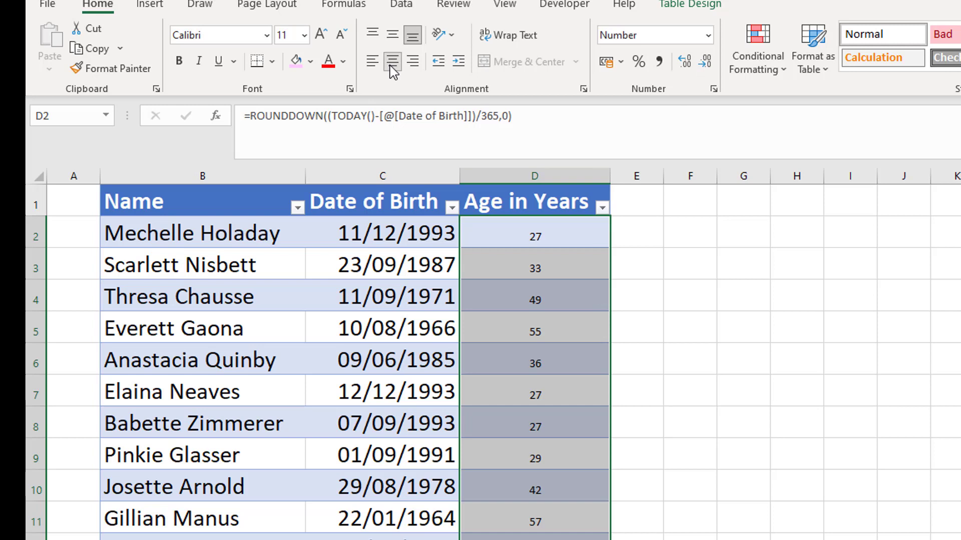
Step: Copy name cell B2's formatting onto ages D2:D13 and centre them again
left_click(215, 238)
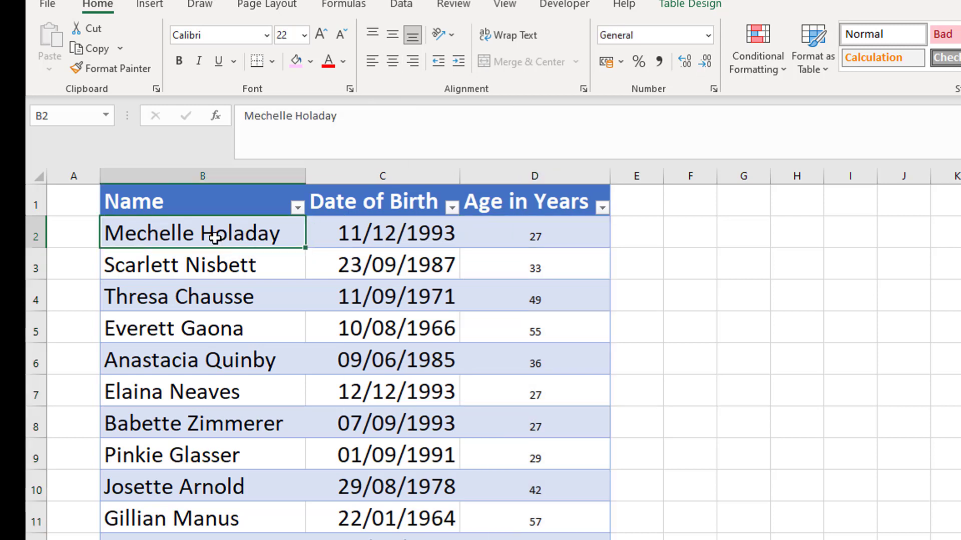
left_click(119, 68)
left_click_drag(547, 221, 535, 539)
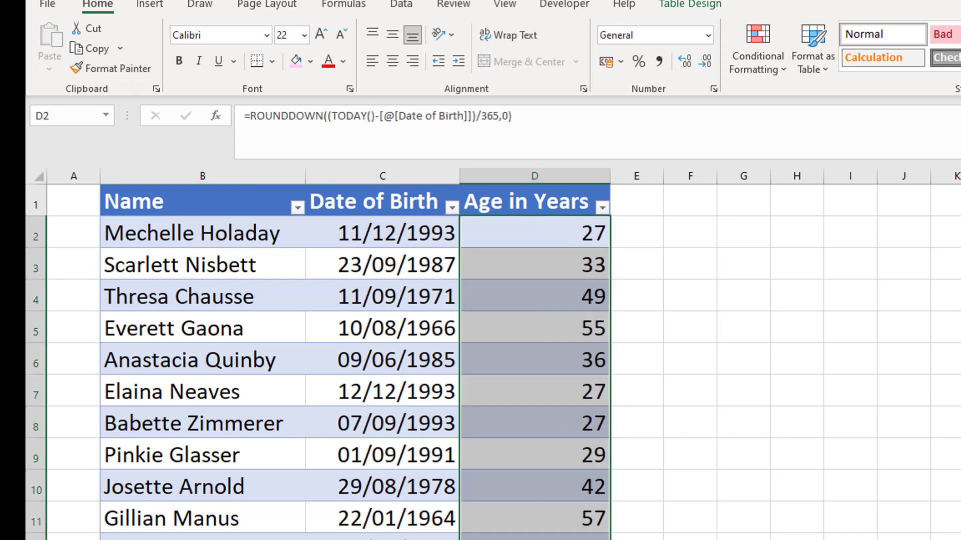
left_click(392, 64)
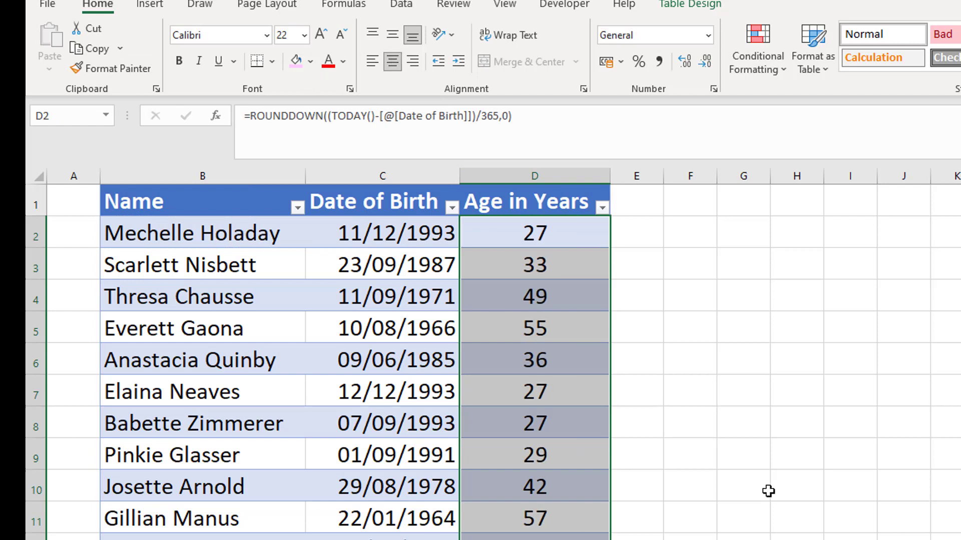
left_click(560, 539)
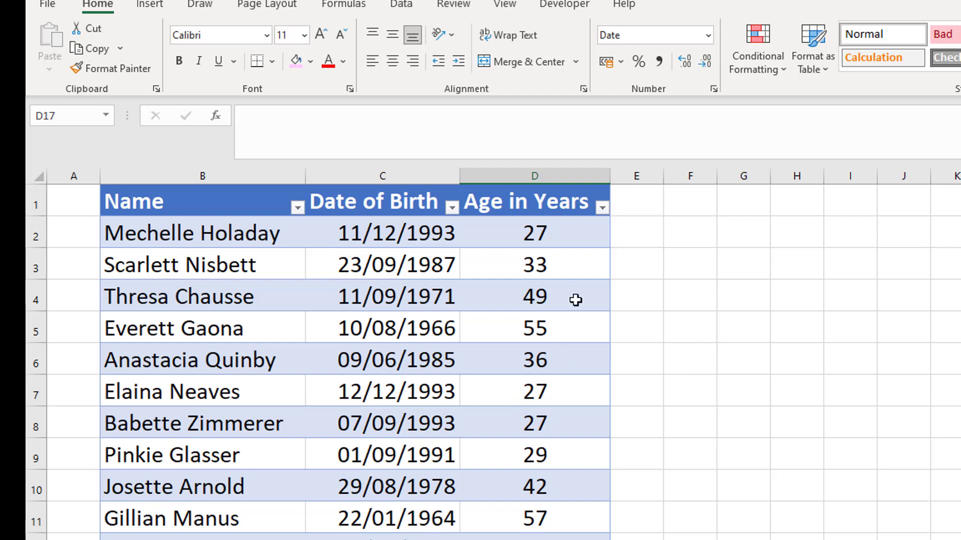
left_click(564, 240)
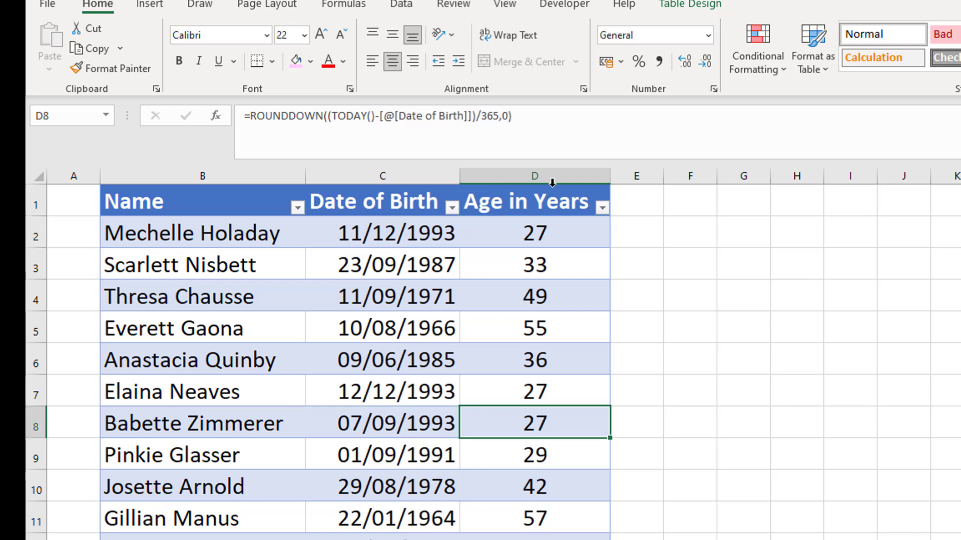
left_click(551, 237)
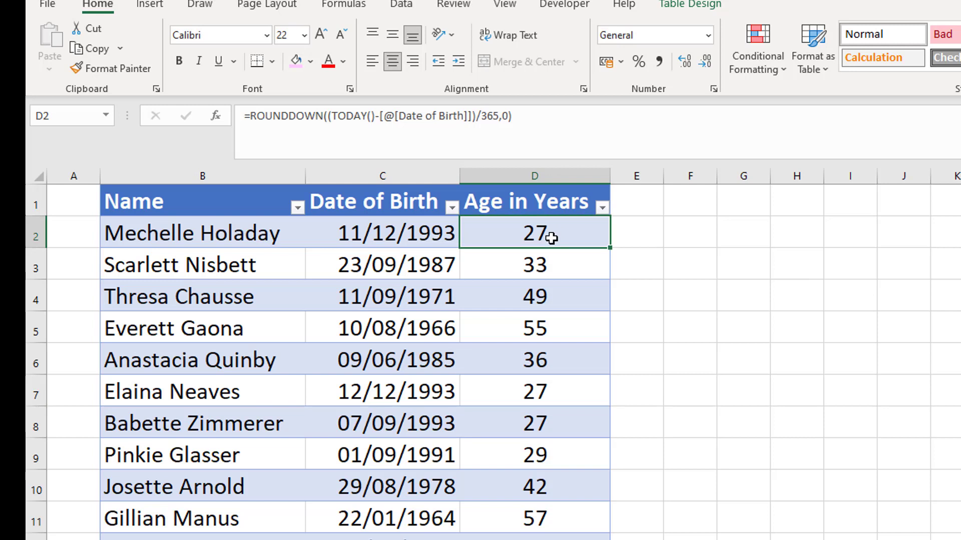